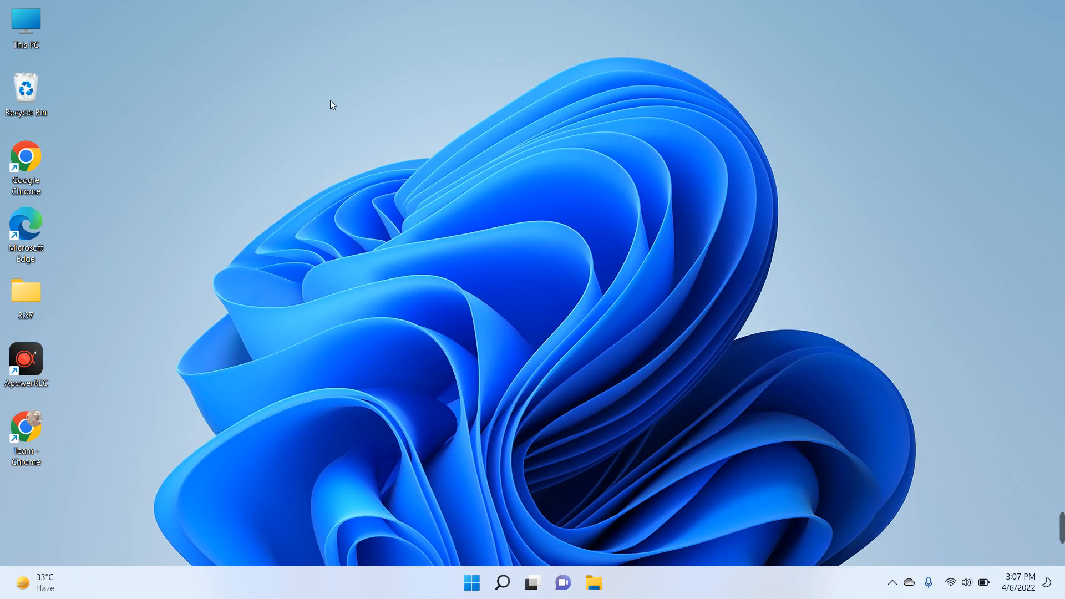
- Refresh the Windows desktop several times from its right-click menu
right_click(259, 67)
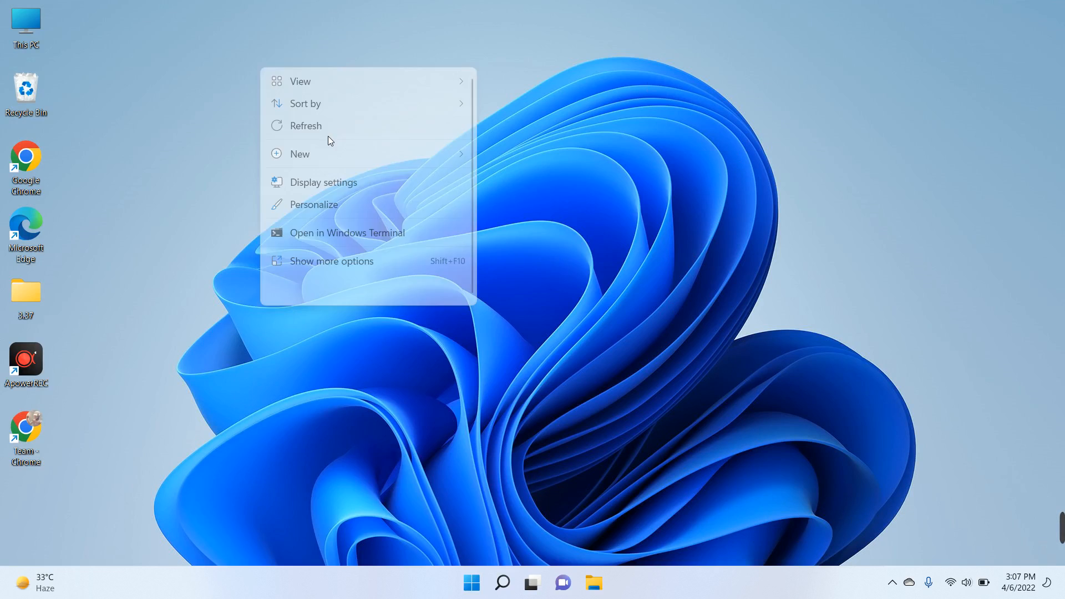
left_click(314, 131)
right_click(258, 92)
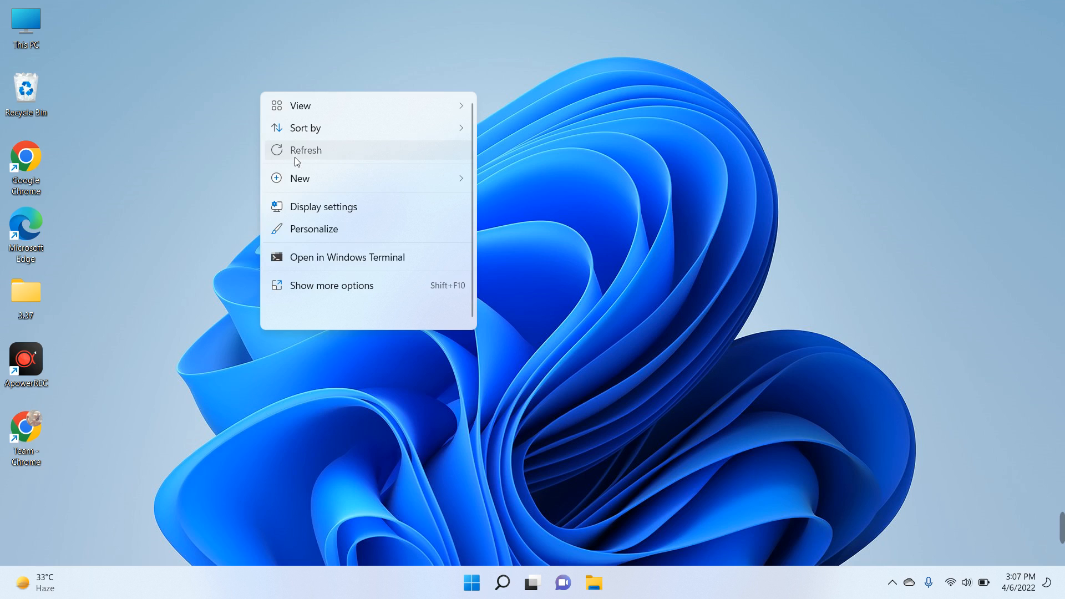
left_click(294, 157)
right_click(251, 114)
left_click(290, 169)
right_click(217, 140)
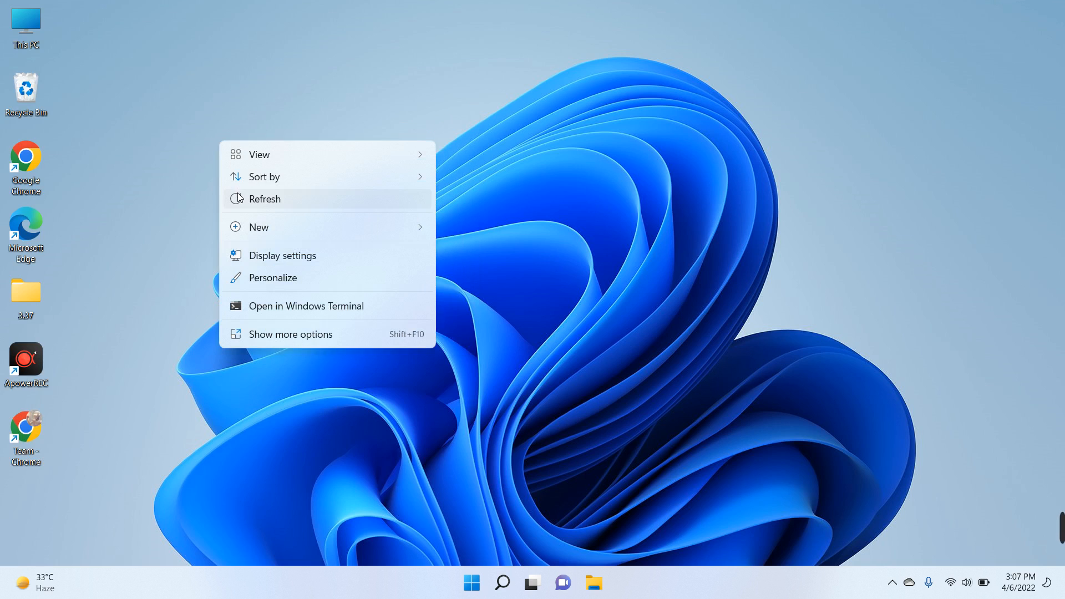
left_click(250, 198)
right_click(191, 103)
left_click(210, 161)
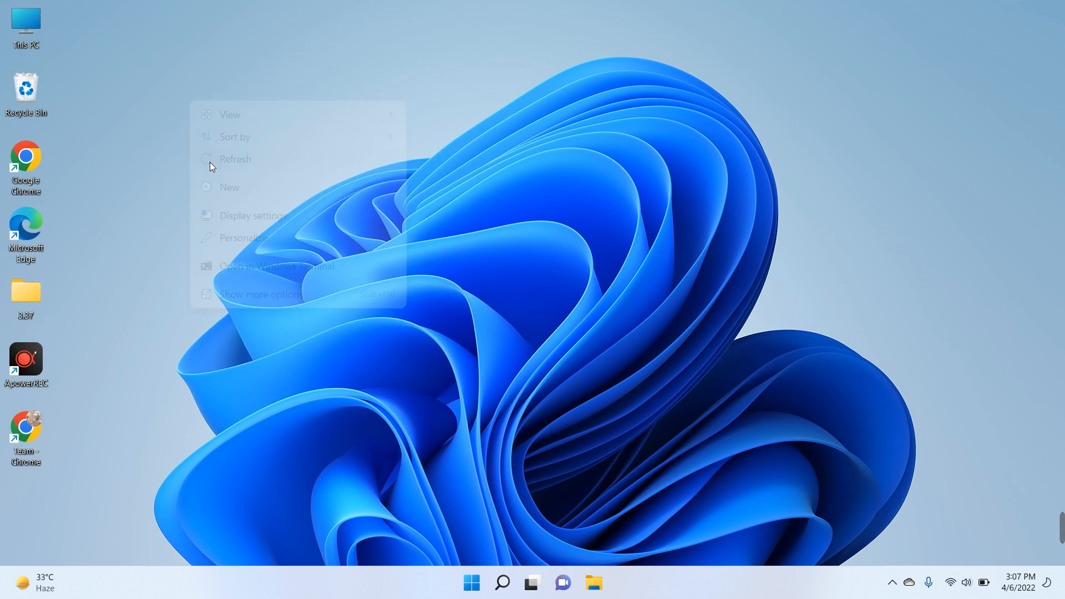
- Launch Chrome with the first profile and go to Google Contacts from the apps grid
double_click(27, 153)
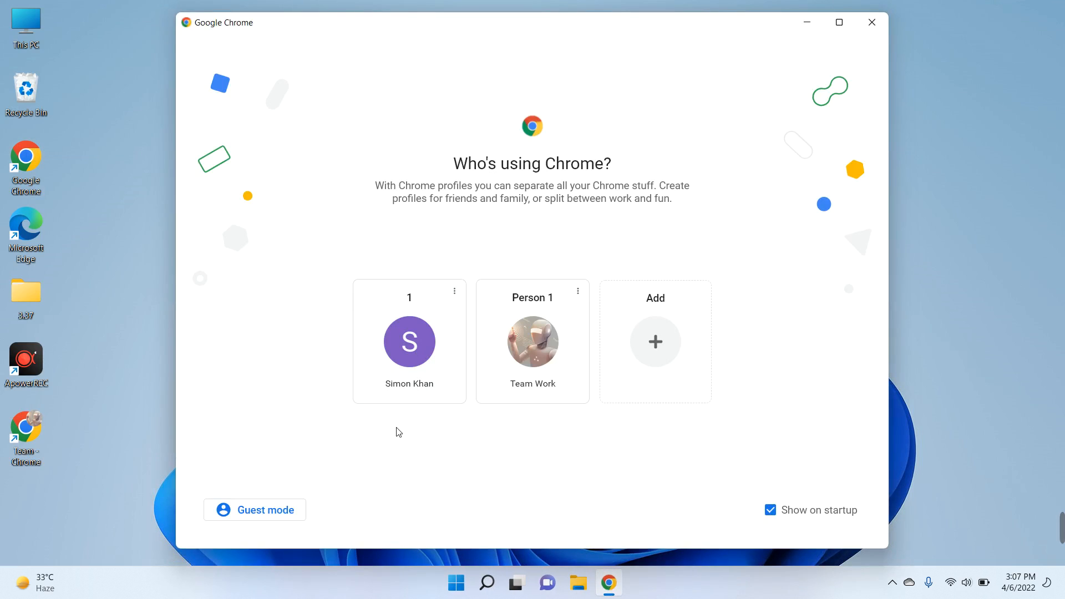
left_click(387, 386)
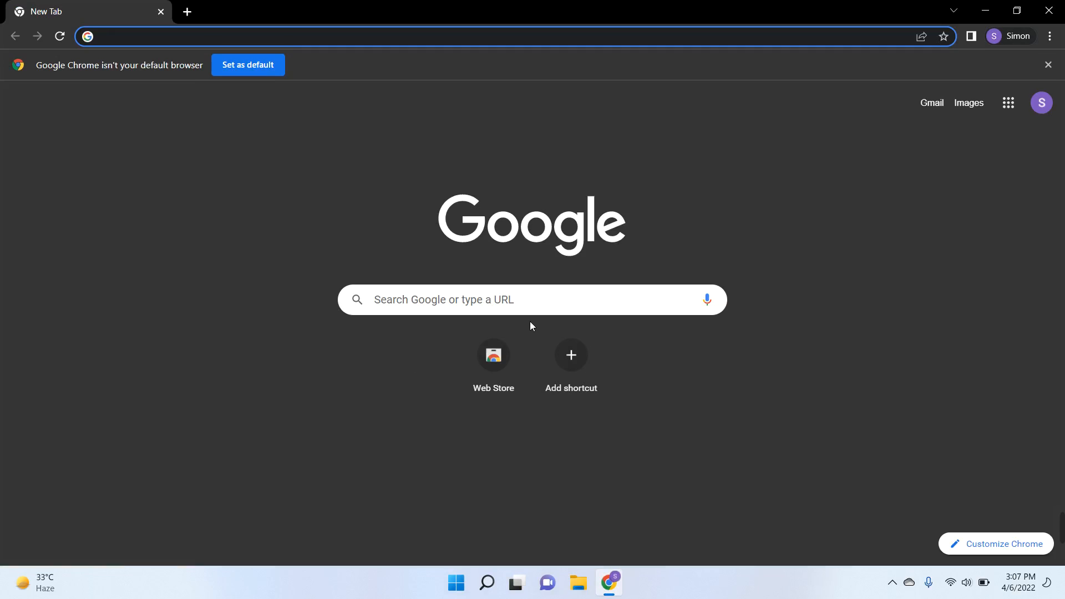
left_click(1011, 107)
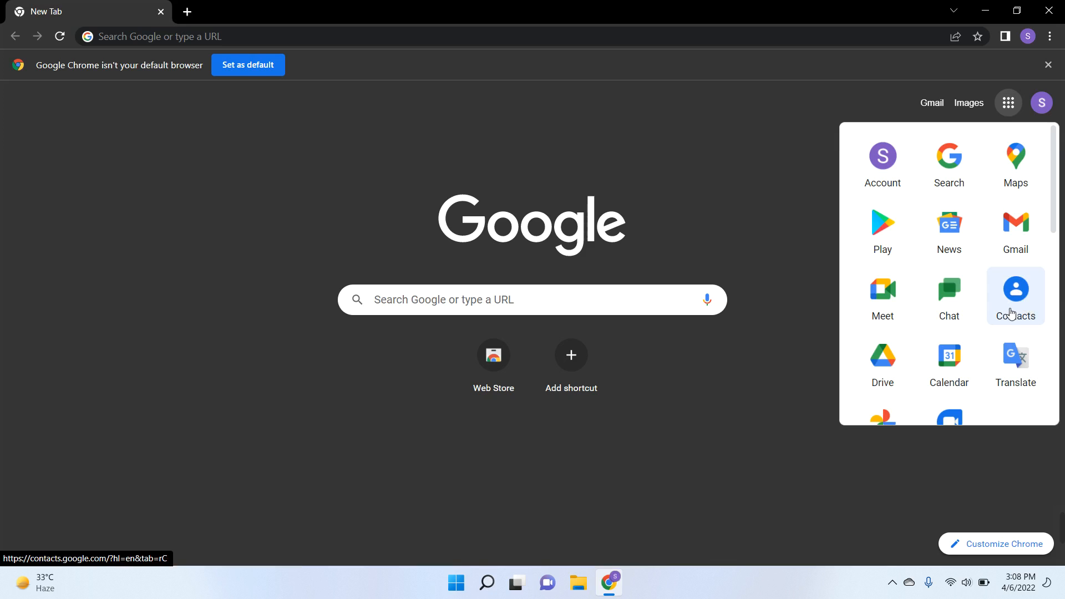
left_click(1011, 313)
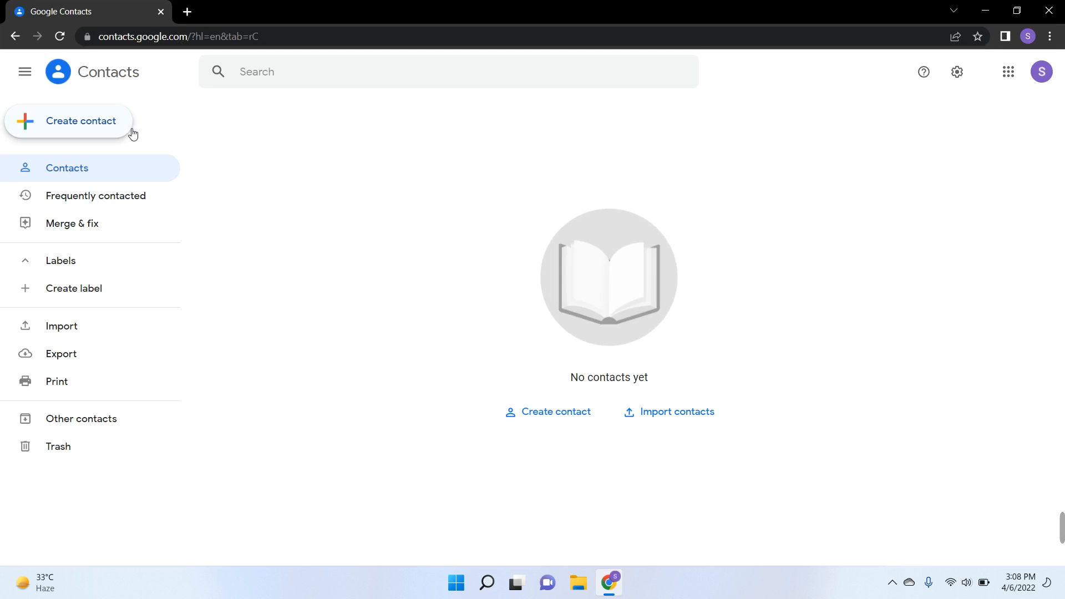
- Start a single new contact and enter the contact's first and last name
left_click(99, 122)
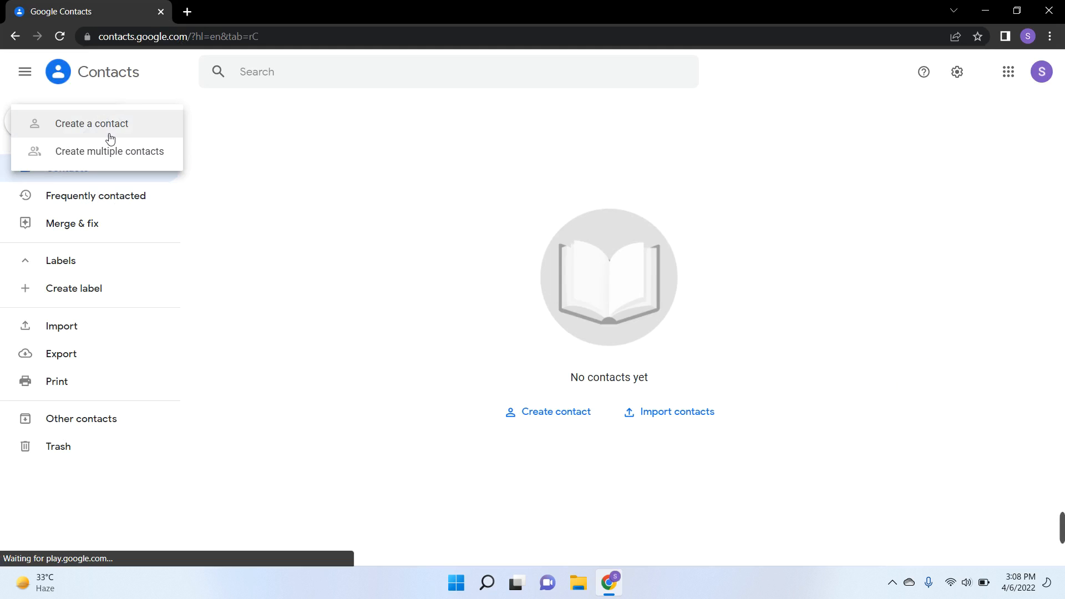
left_click(174, 128)
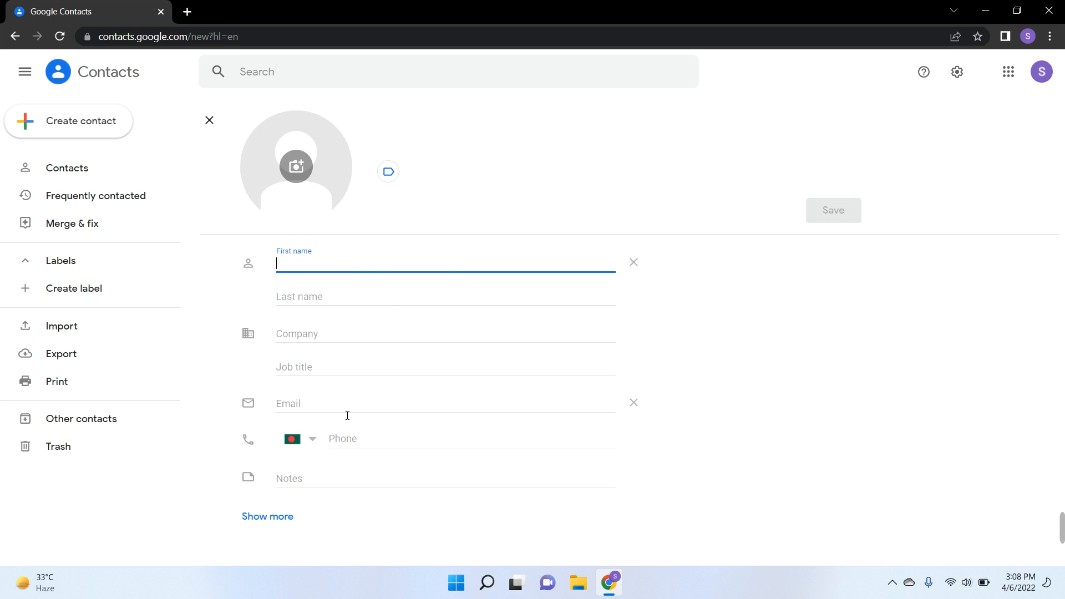
left_click(376, 439)
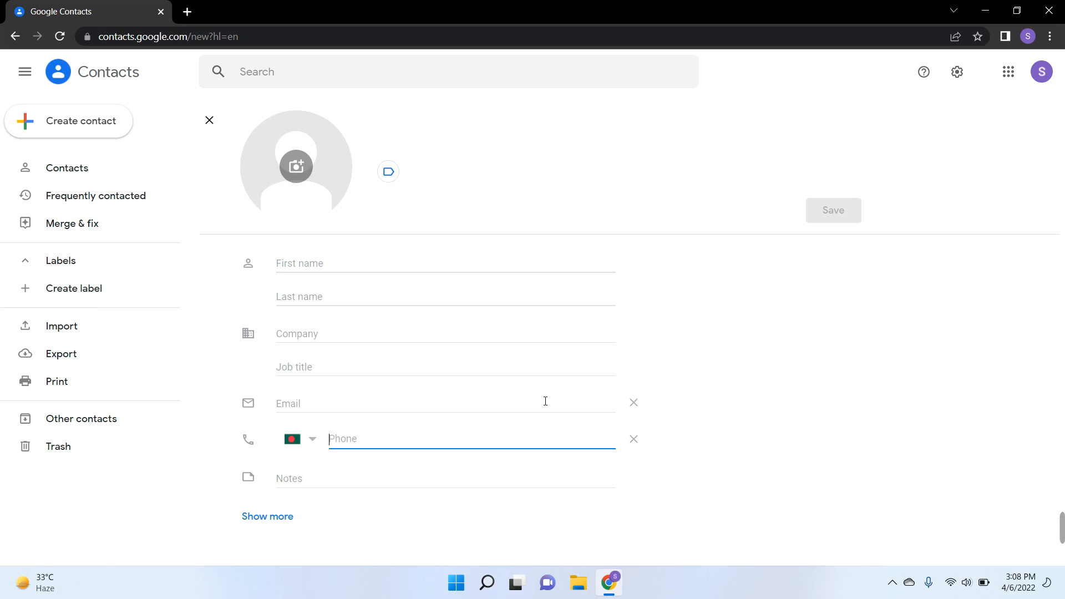
left_click(368, 265)
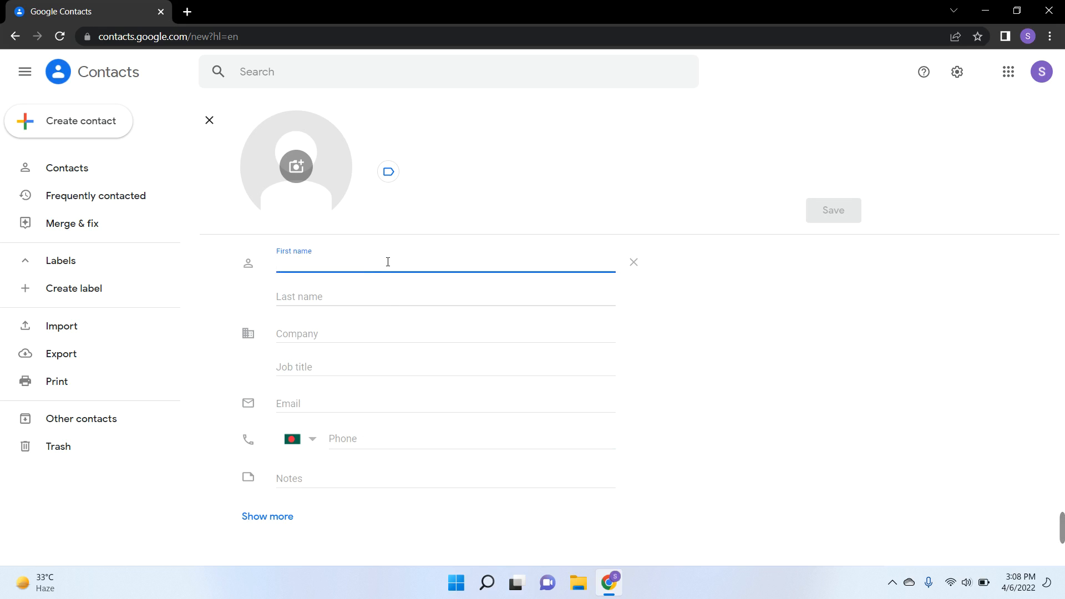
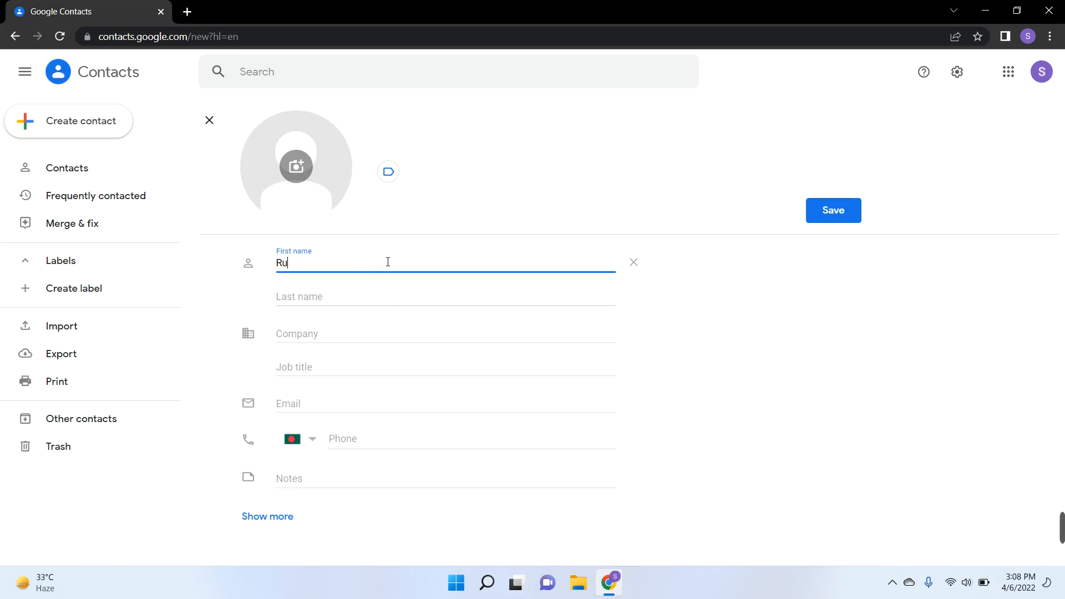
left_click(354, 295)
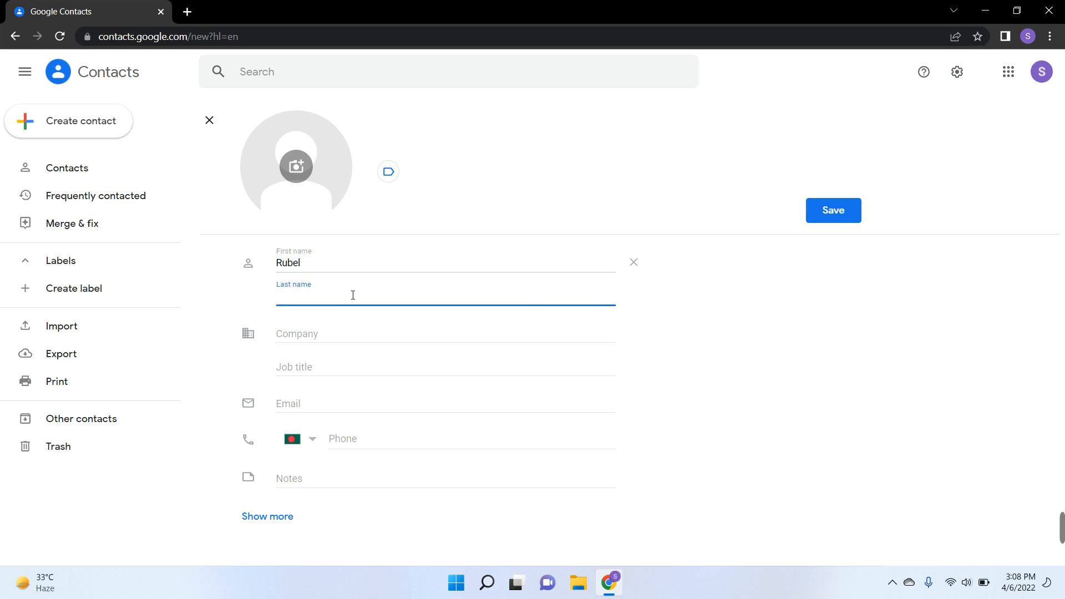
- Fill in the contact's e-mail address and phone number
left_click(355, 411)
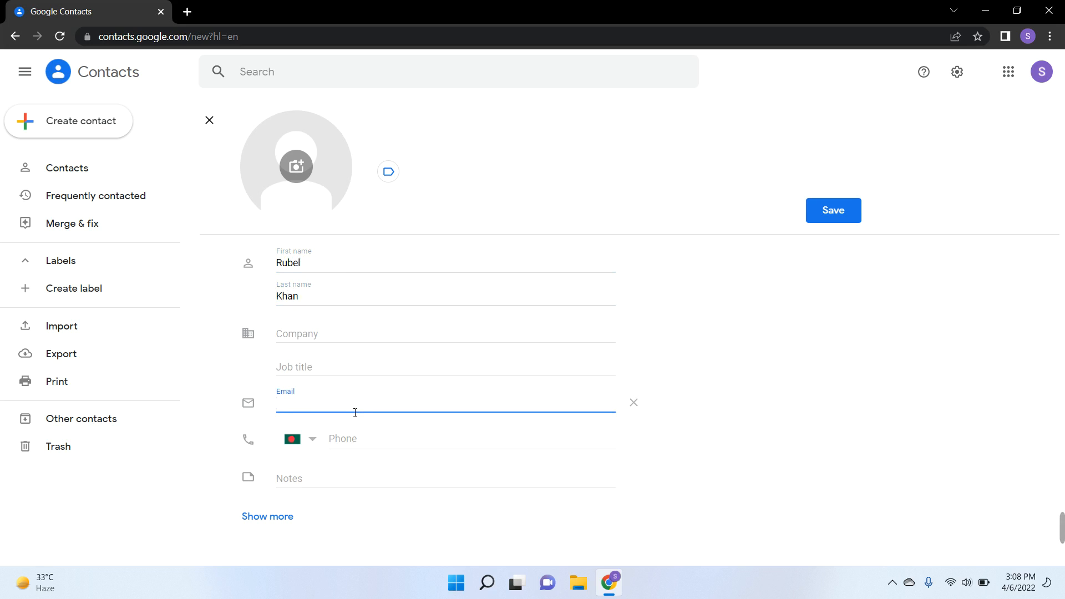
type("Re")
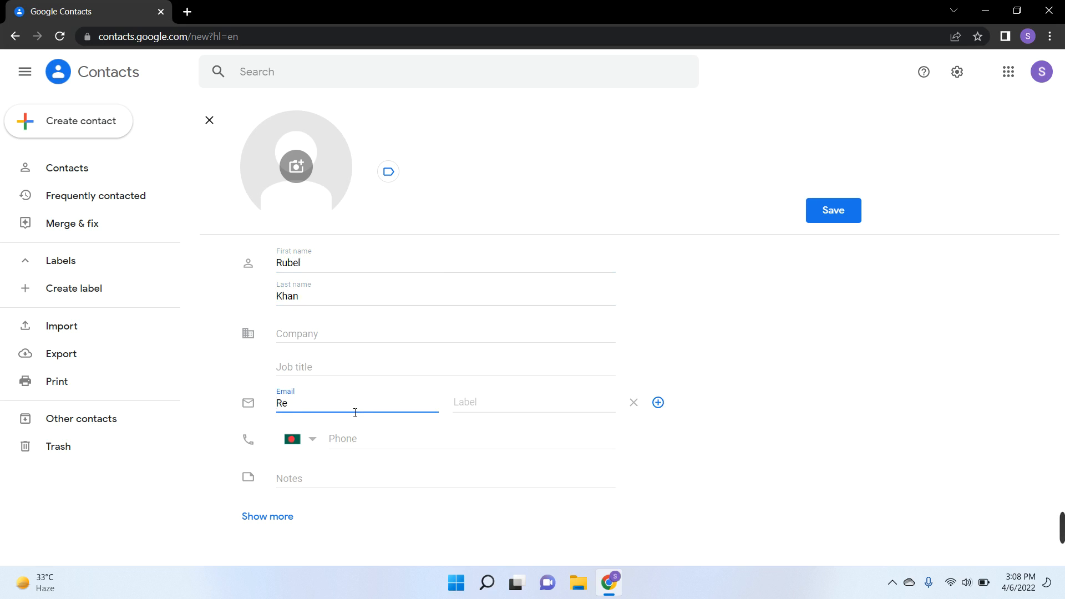
key("BackSpace")
key("BackSpace")
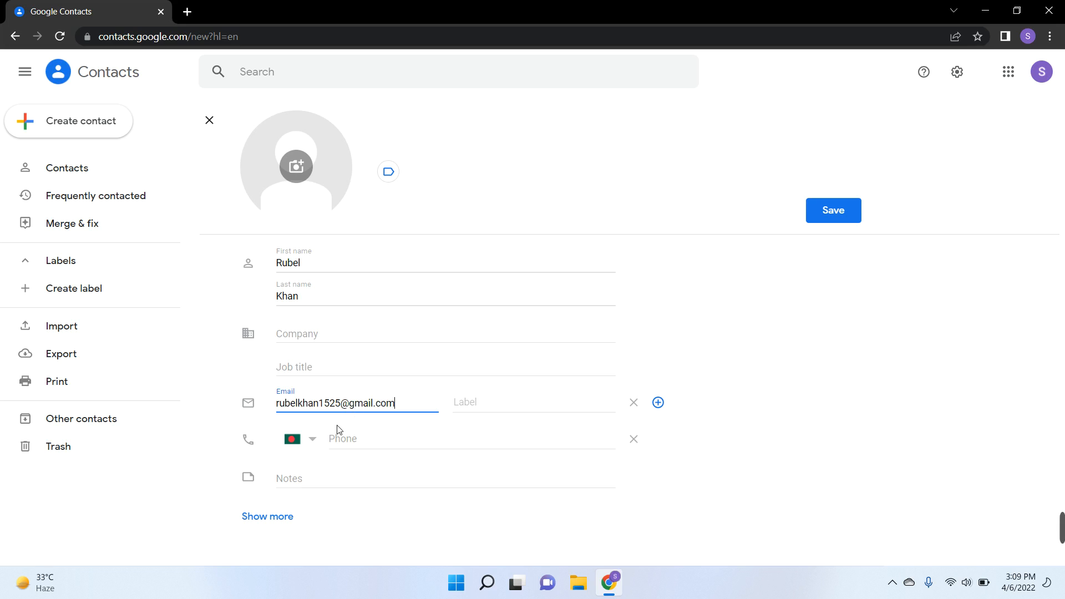
left_click(374, 443)
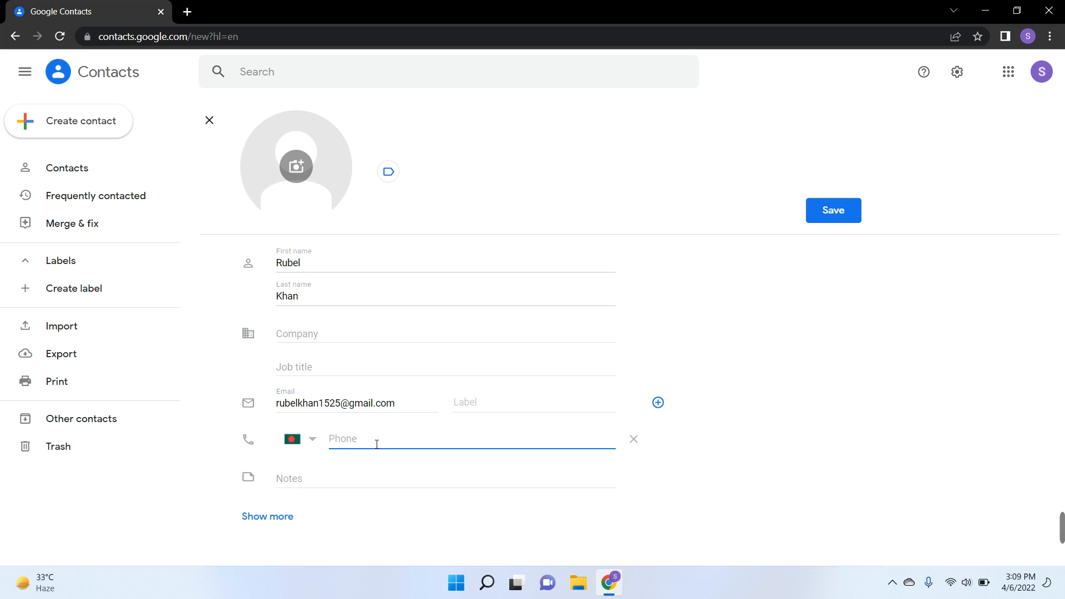
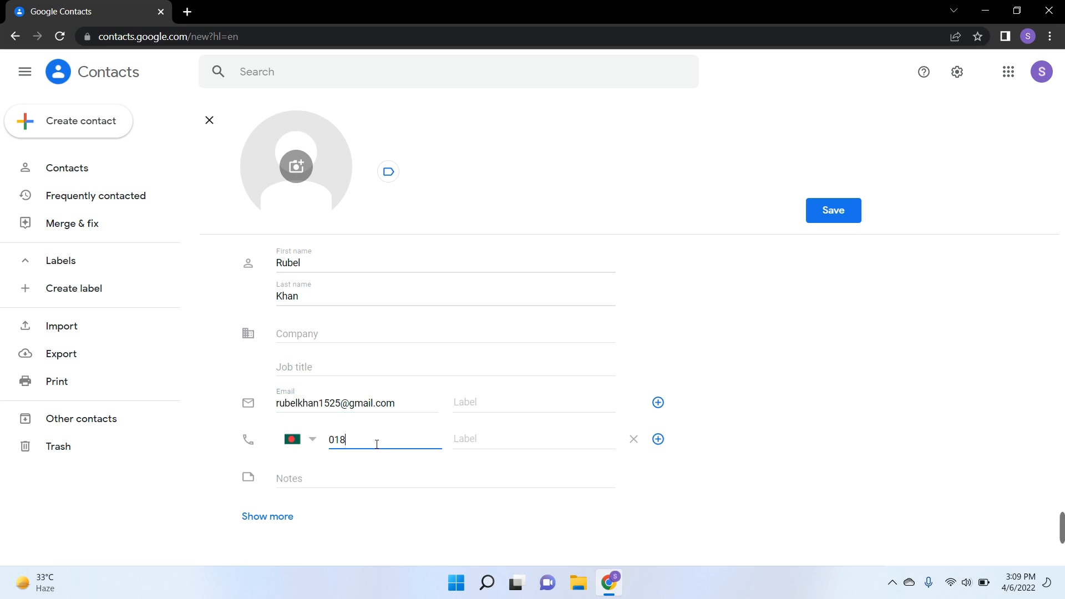
- Save the new contact and start a Gmail message to its e-mail address
left_click(827, 222)
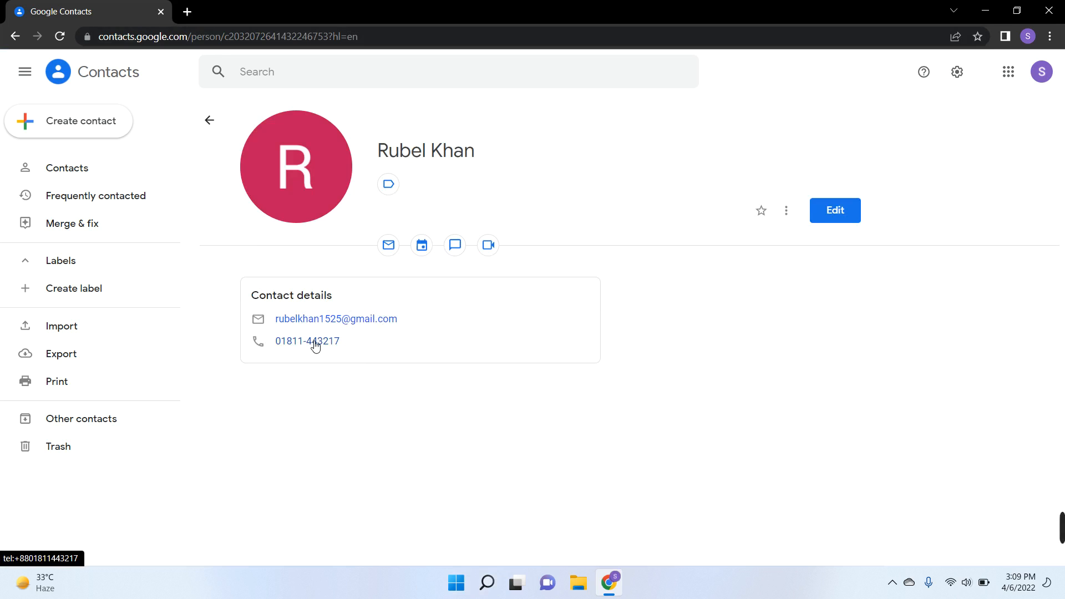
left_click(375, 323)
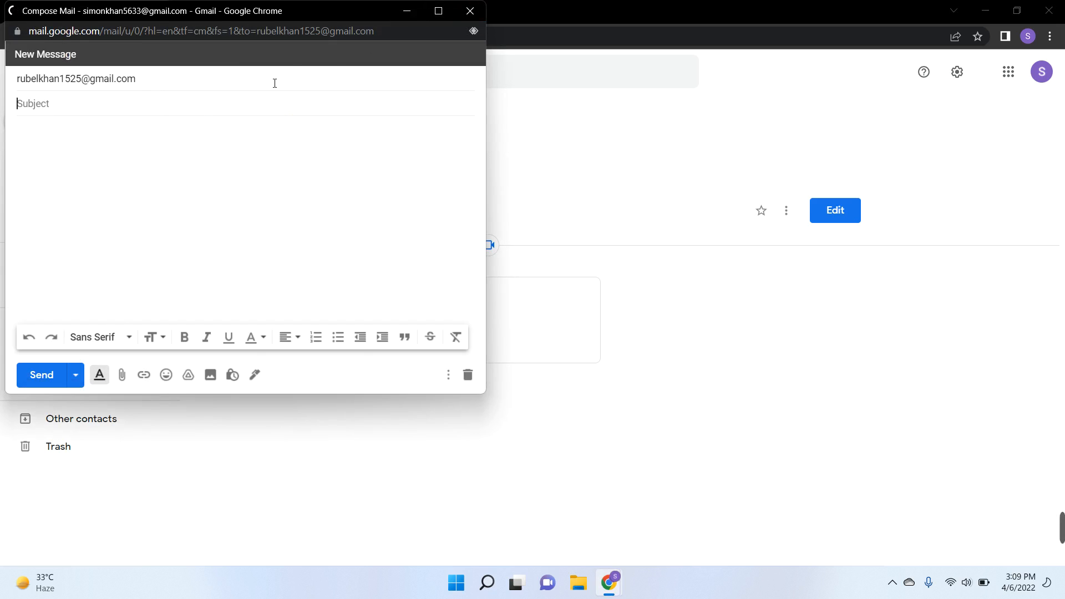
- Close the unsent Gmail draft to return to the contact's details page
left_click(470, 11)
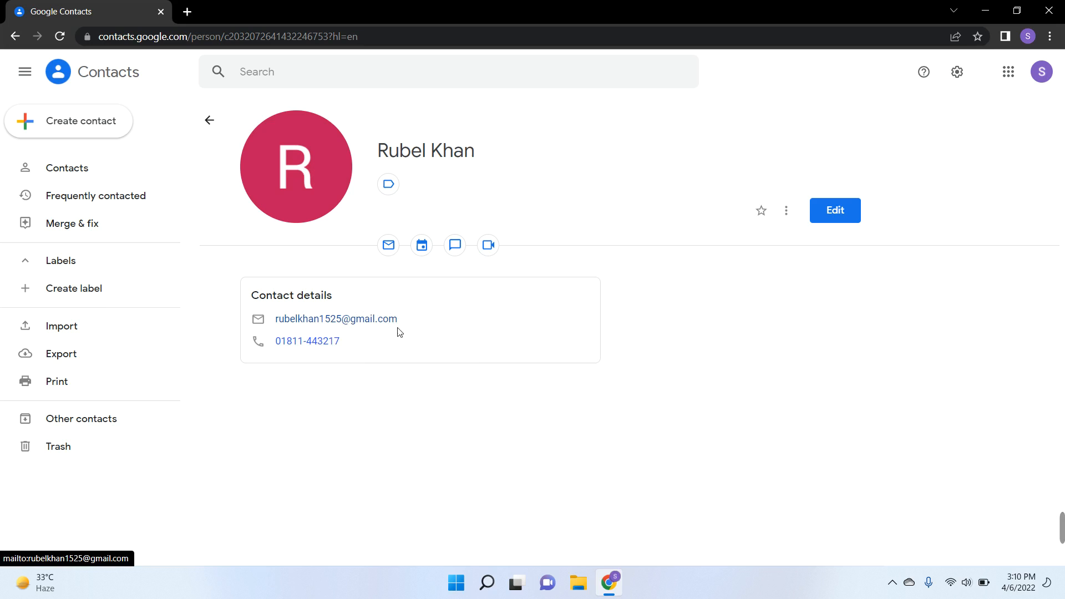
- View the contact's edit form, then close Chrome without changes and refresh the desktop
left_click(818, 216)
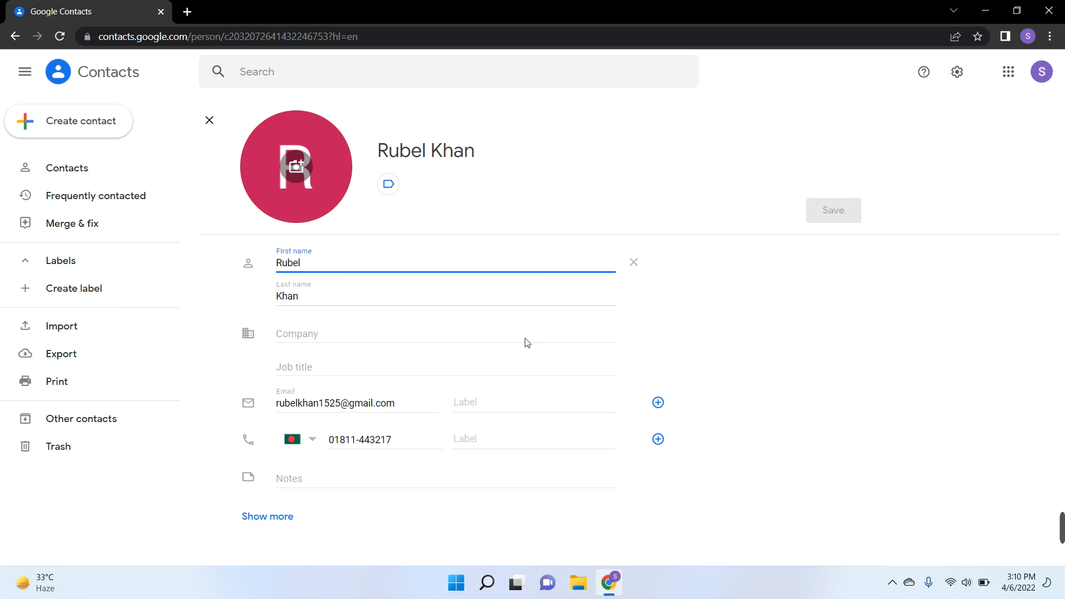
left_click(317, 168)
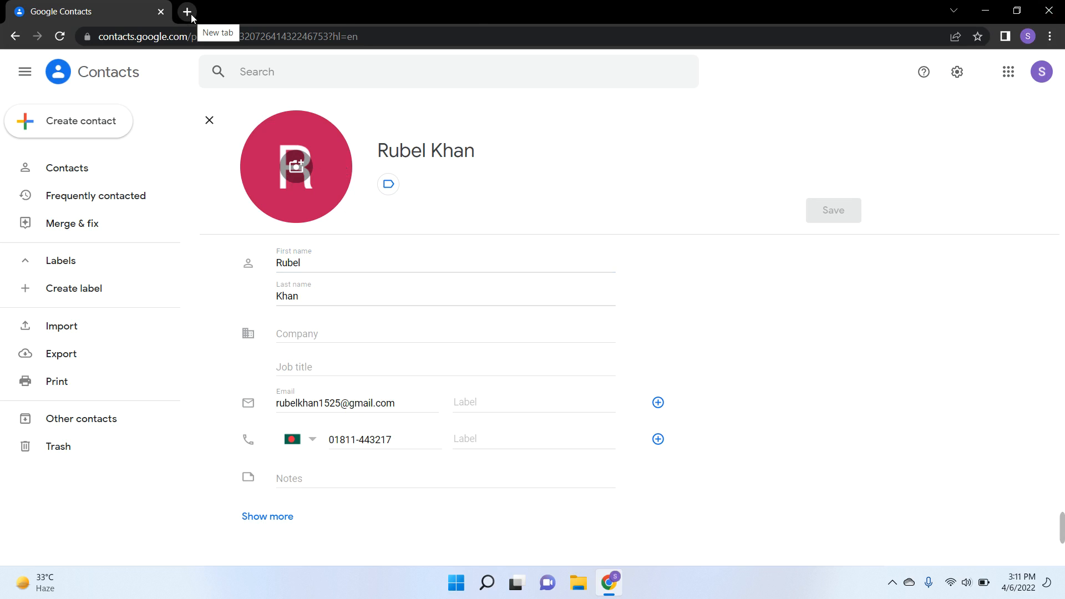
left_click(1050, 9)
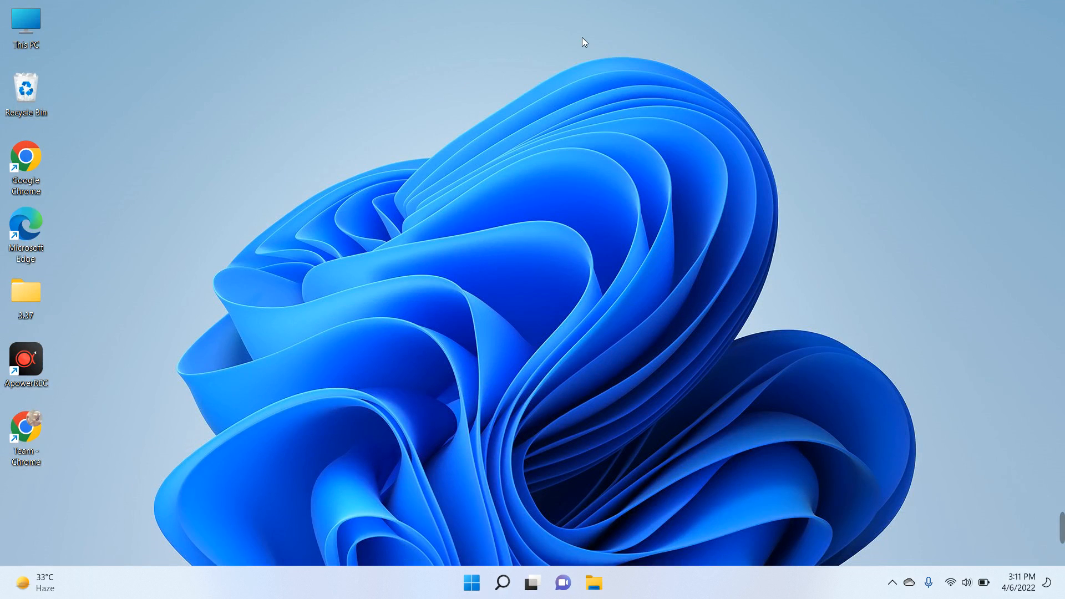
right_click(544, 2)
left_click(587, 60)
right_click(398, 54)
- Relaunch Chrome with the existing profile and return to Google Contacts via the apps grid
left_click(437, 112)
double_click(26, 161)
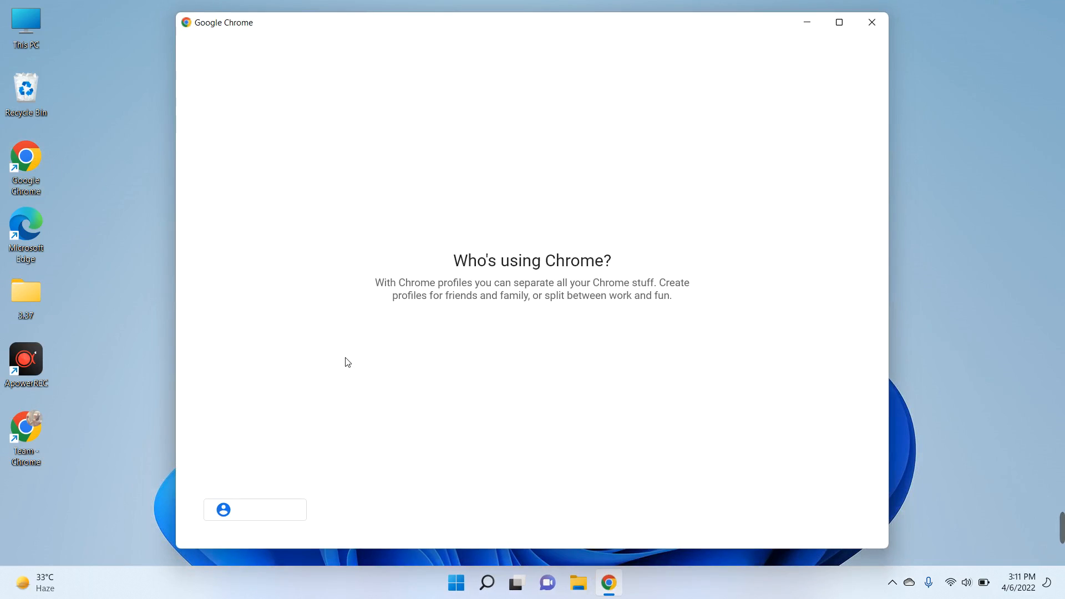
left_click(417, 348)
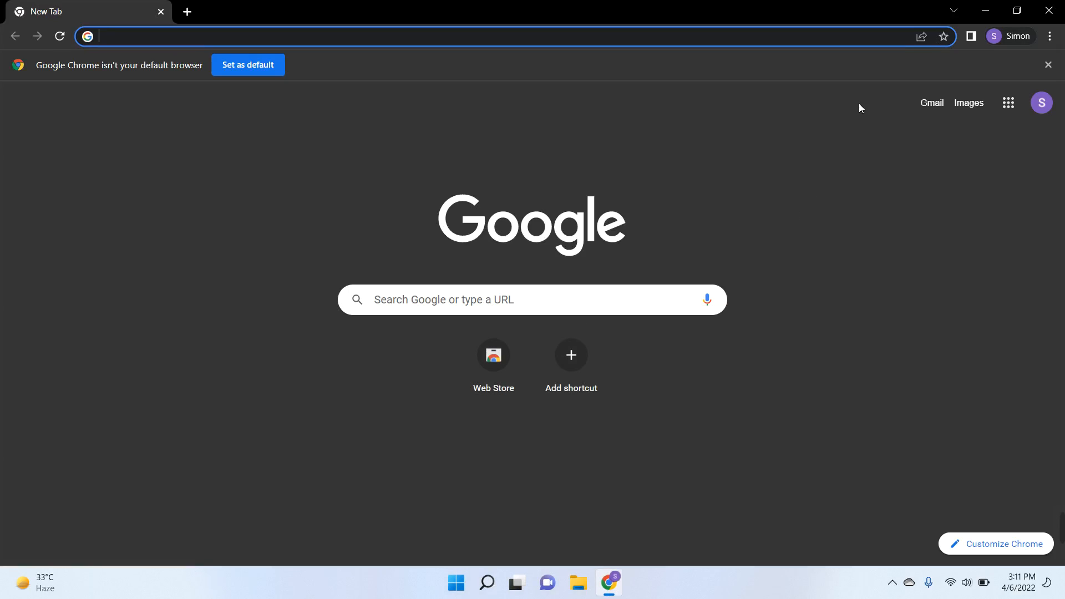
left_click(1008, 103)
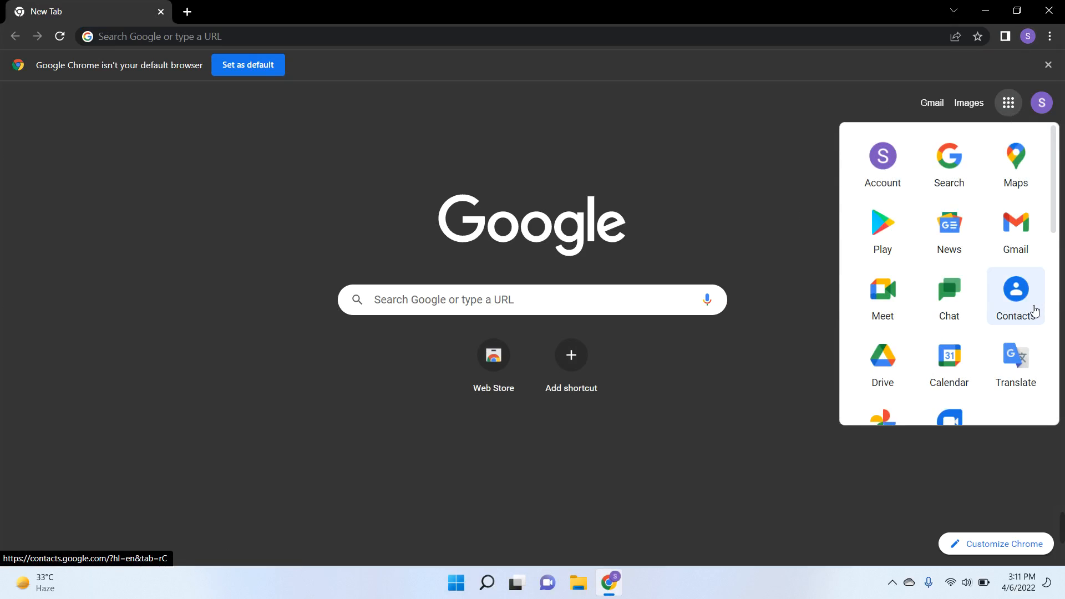
left_click(1035, 309)
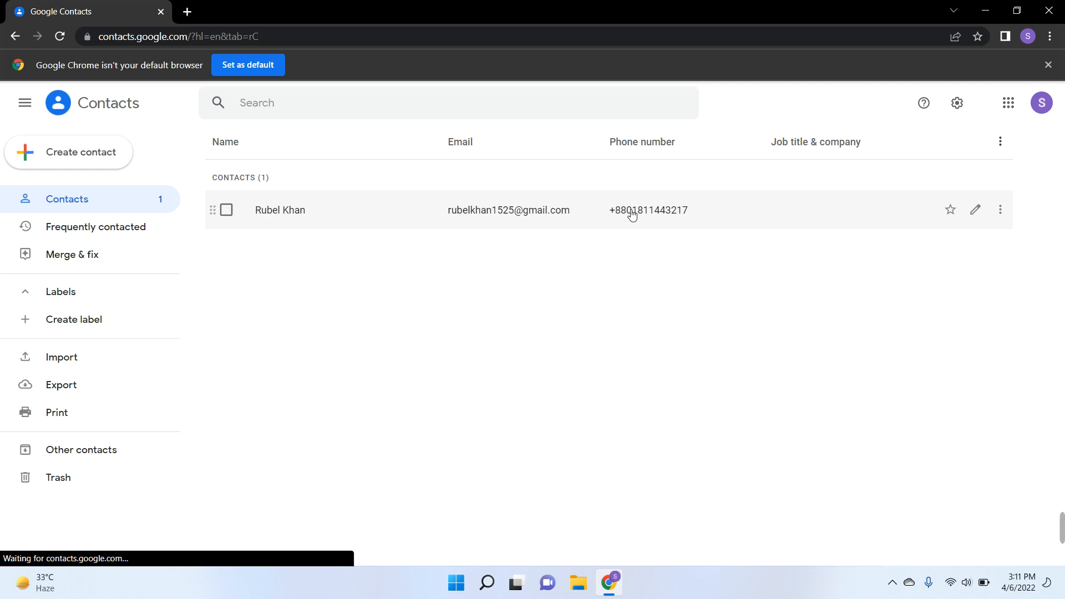
- Open the saved contact for editing and visit its Notes, Company and Job title fields
left_click(447, 221)
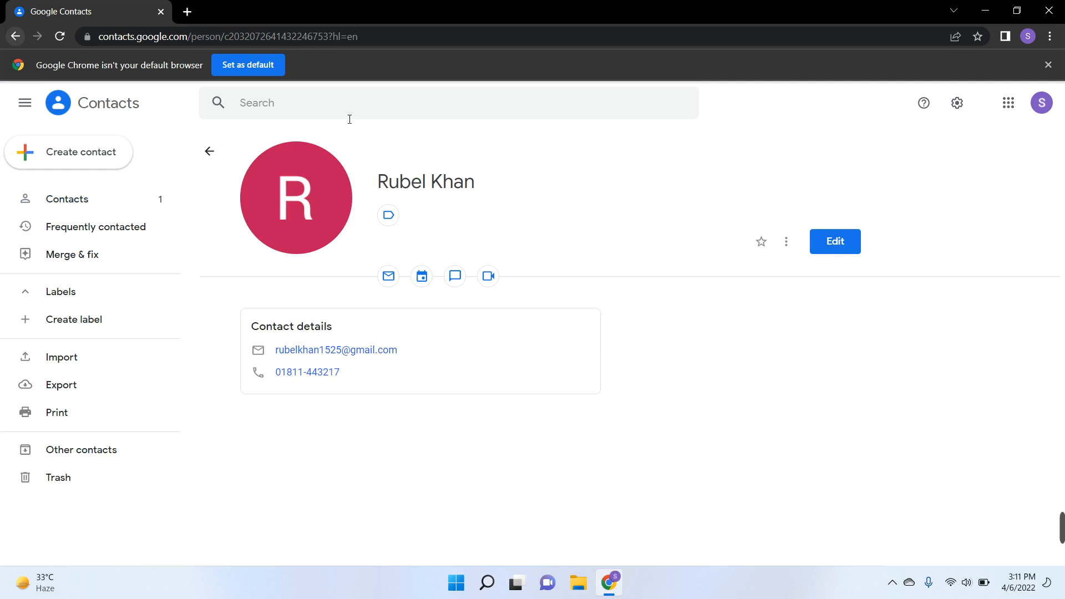
left_click(835, 242)
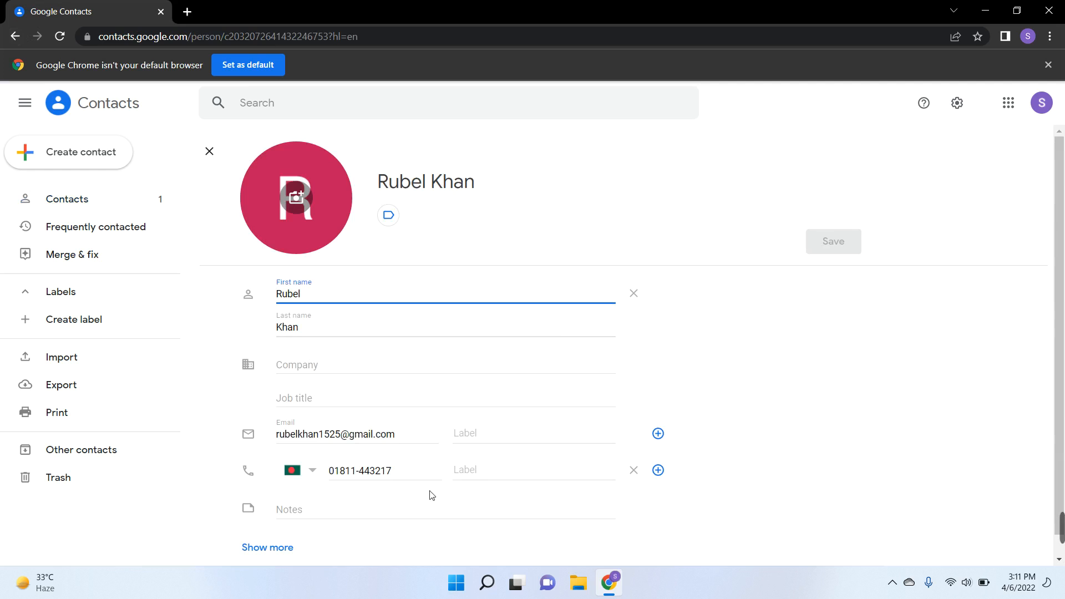
left_click(389, 509)
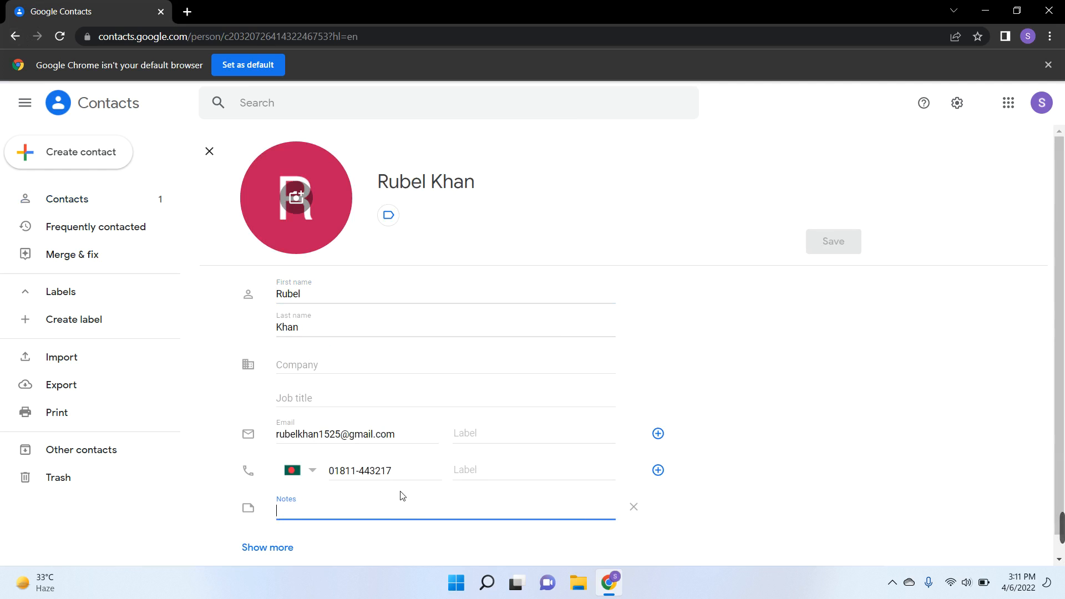
left_click(293, 366)
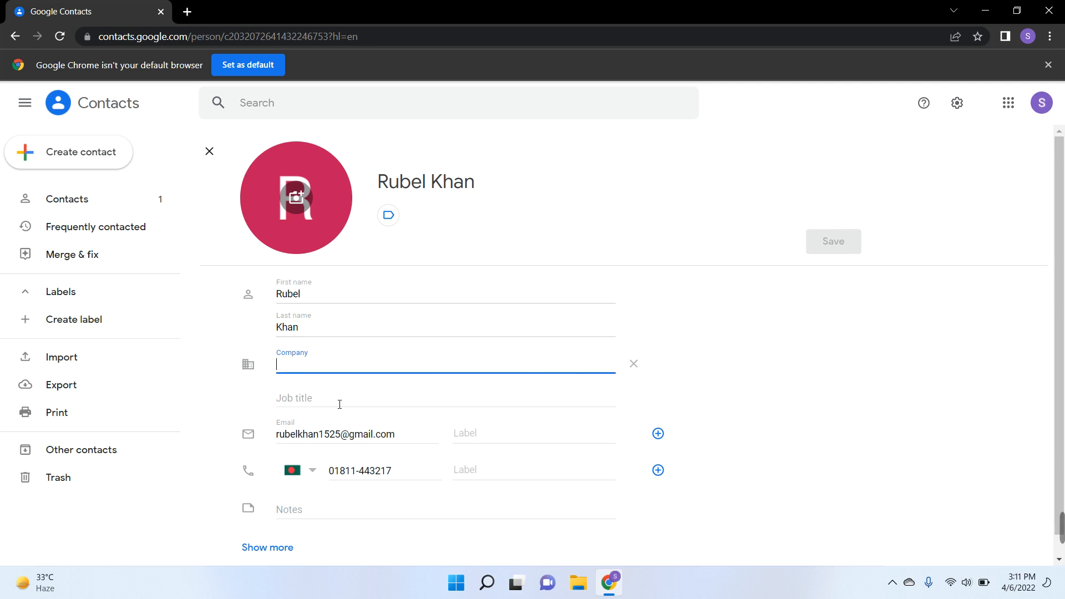
left_click(339, 403)
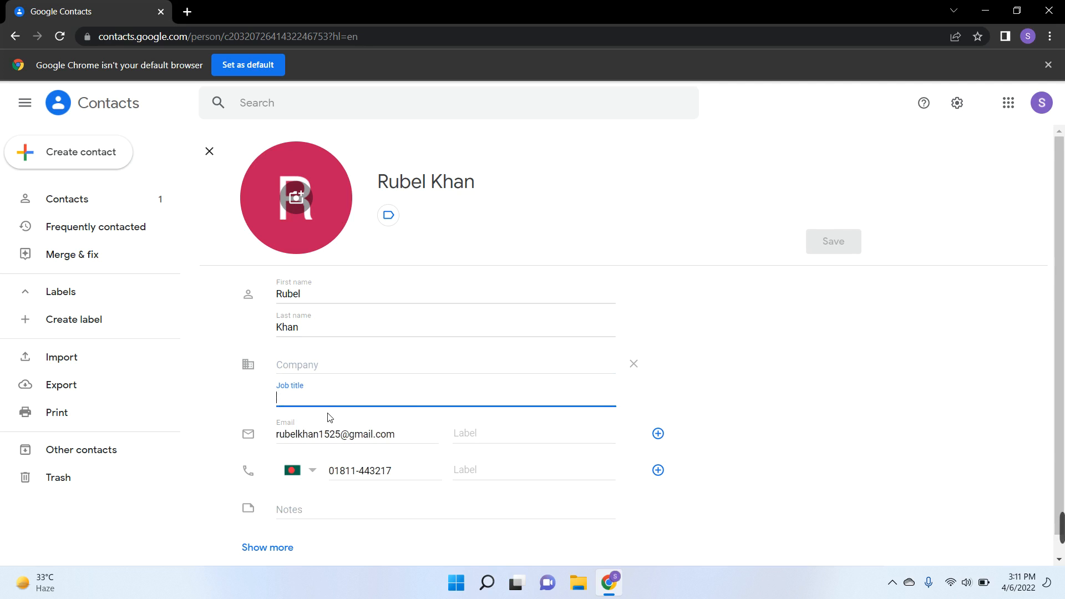
left_click(274, 551)
scroll(411, 446, "down", 4)
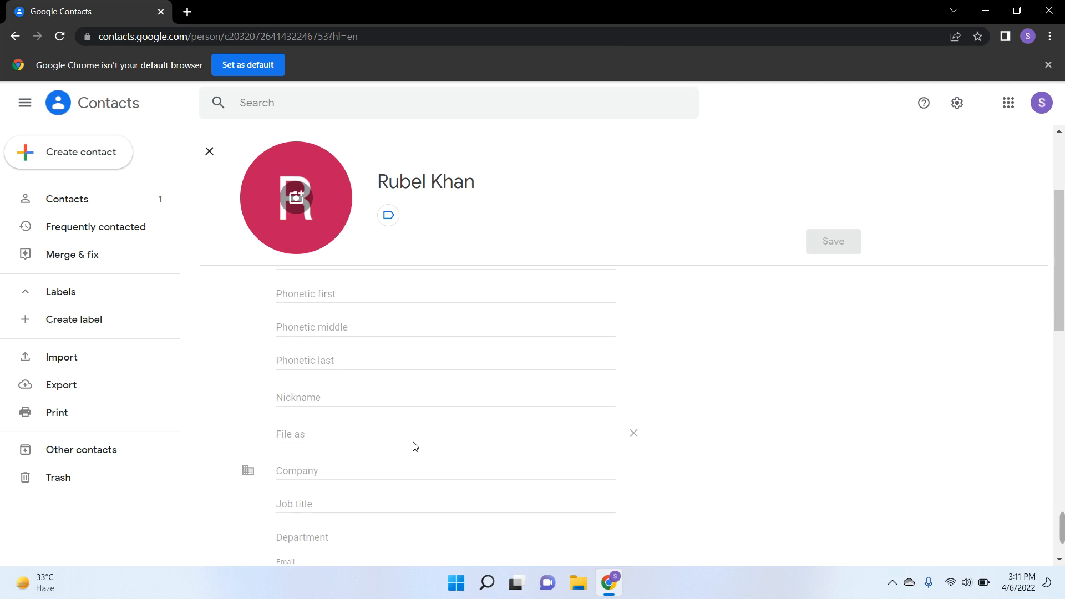
scroll(427, 422, "up", 1)
scroll(430, 438, "down", 7)
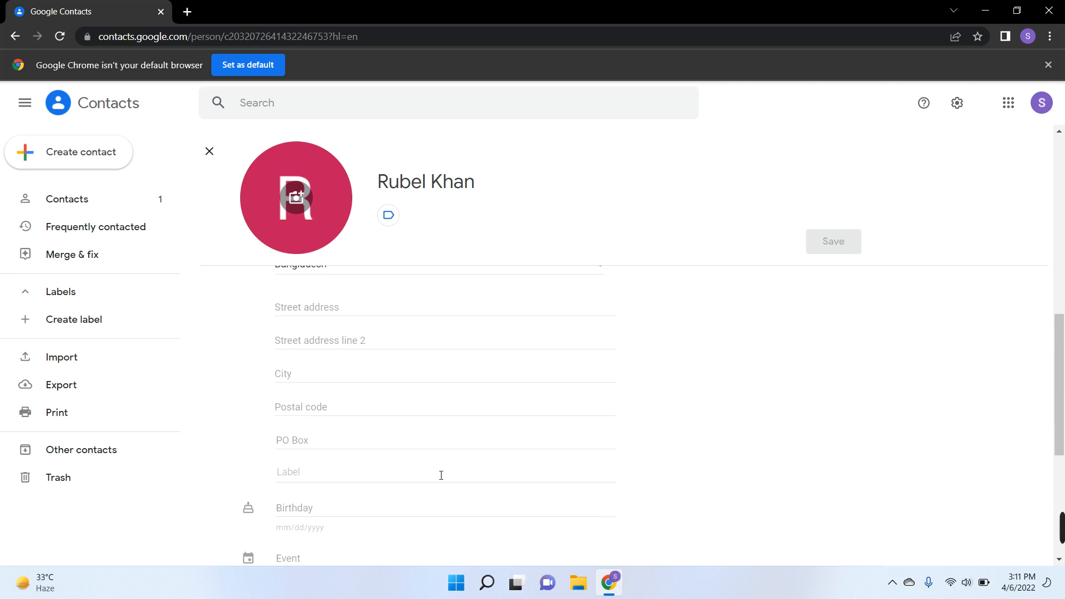
scroll(369, 444, "down", 1)
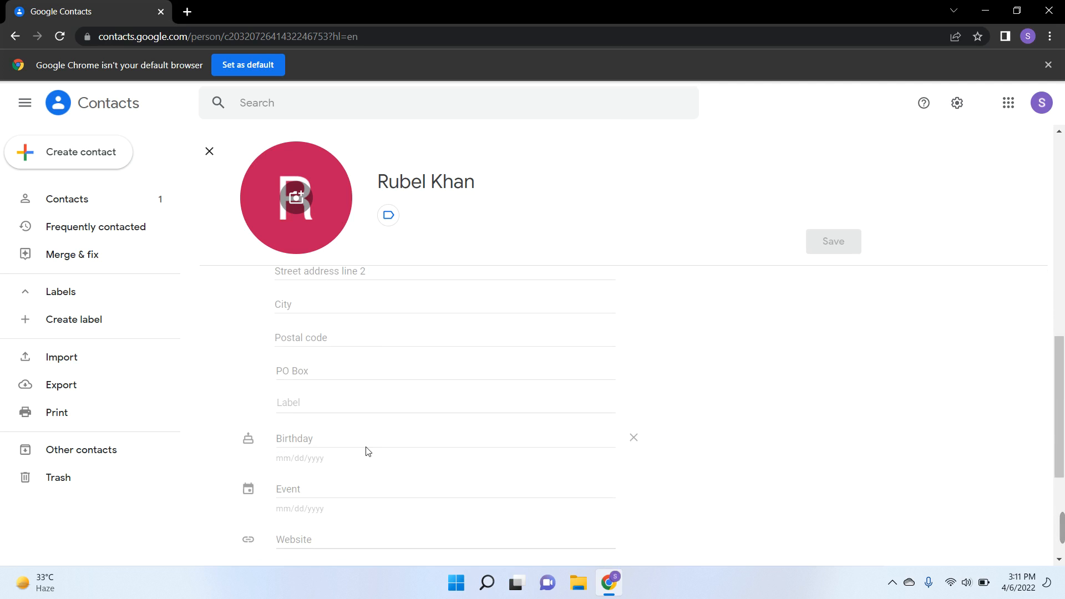
scroll(378, 514, "down", 2)
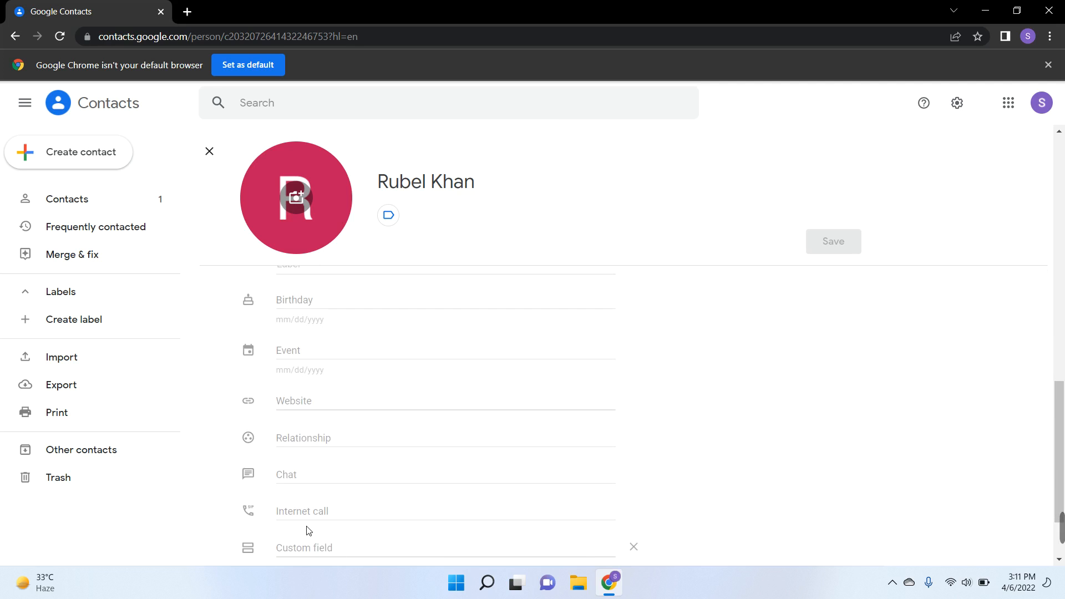
scroll(382, 422, "down", 2)
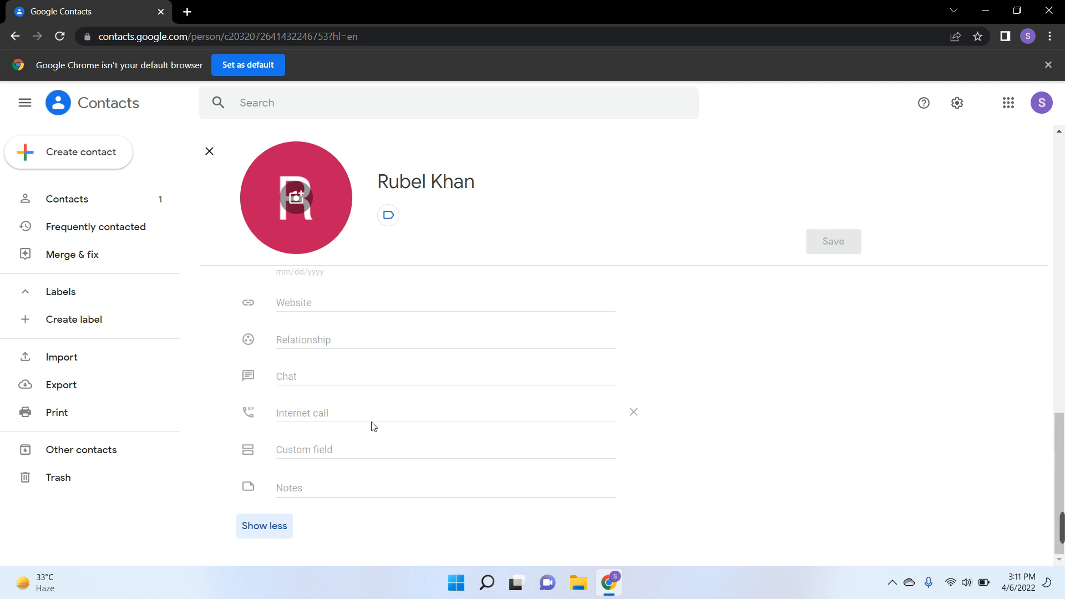
left_click(292, 526)
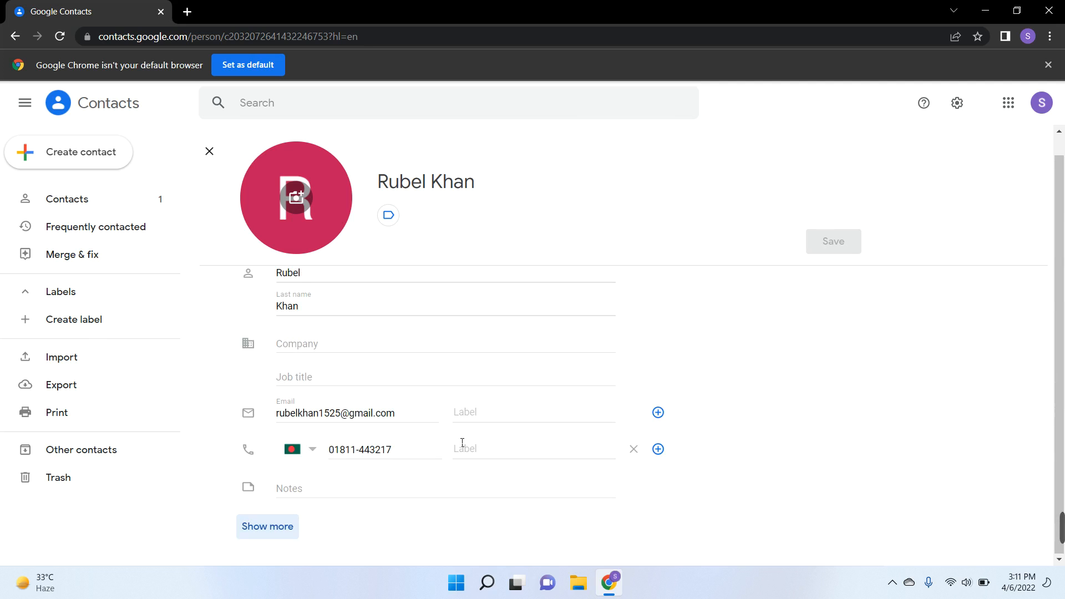
scroll(457, 446, "up", 1)
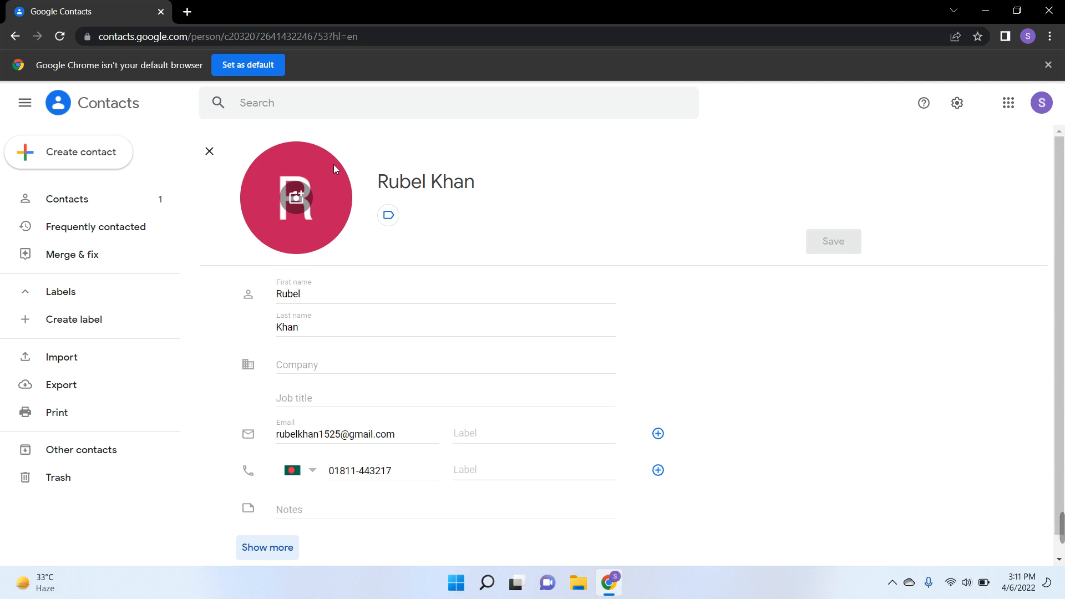
- View a blank single new-contact form, then go back to the contacts list
left_click(127, 161)
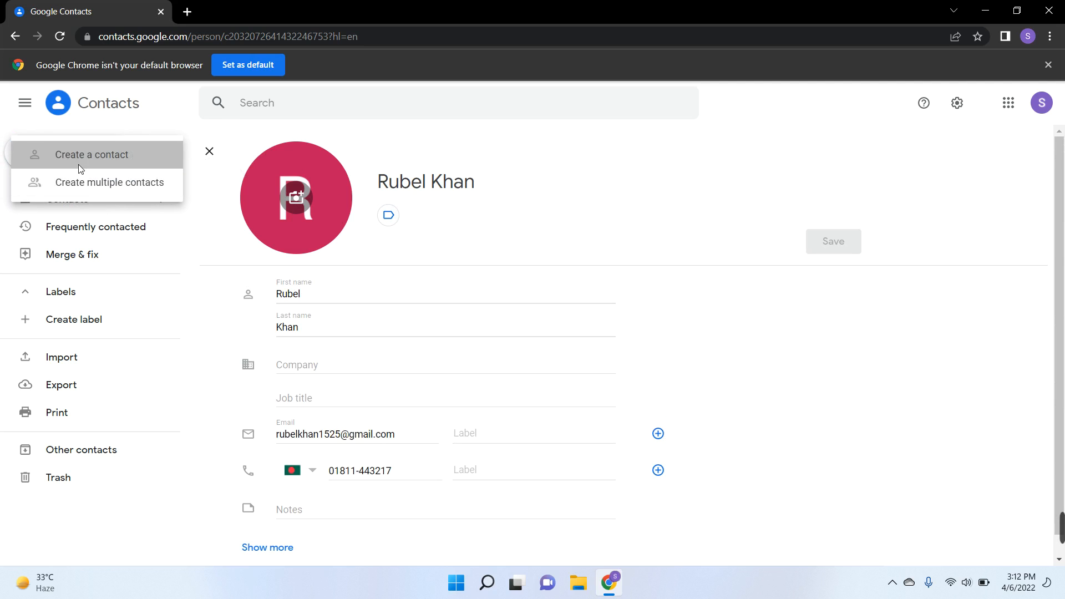
left_click(83, 164)
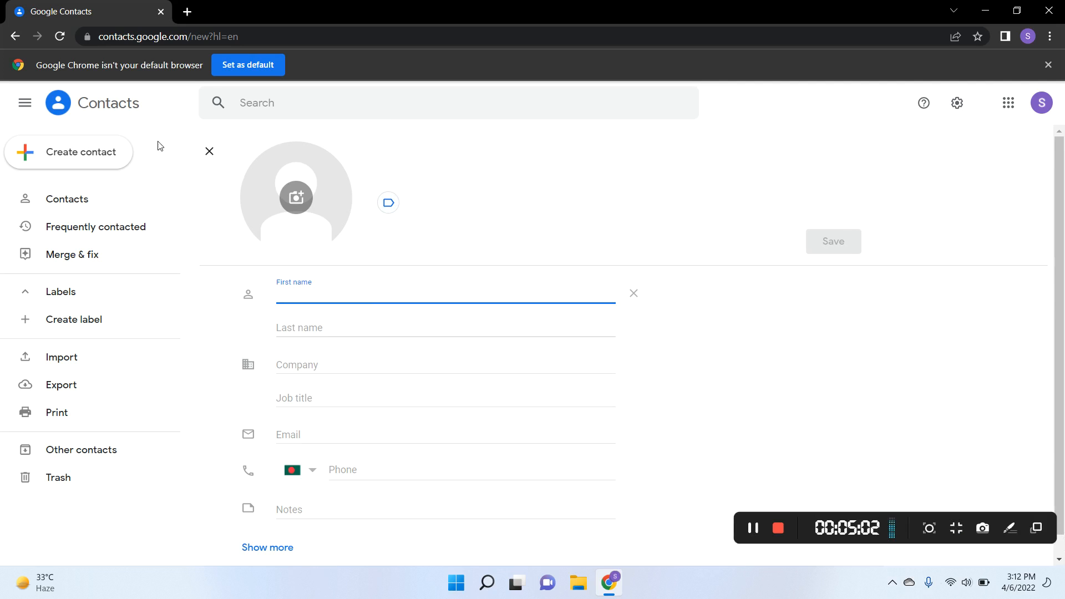
left_click(129, 114)
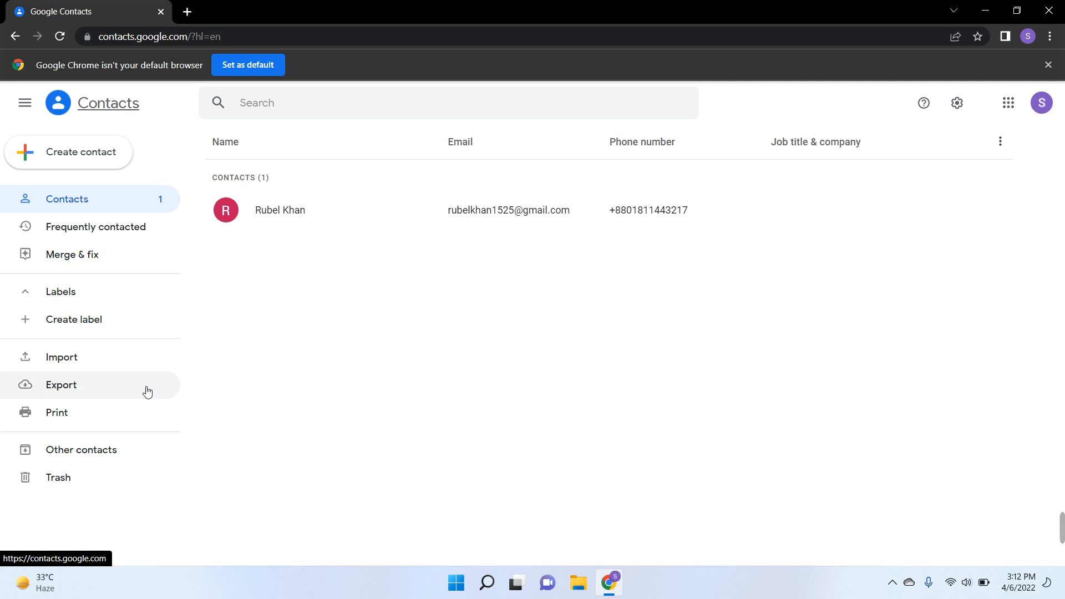
- Check the Export dialog's contact group choices without exporting, then bring up Import contacts
left_click(104, 391)
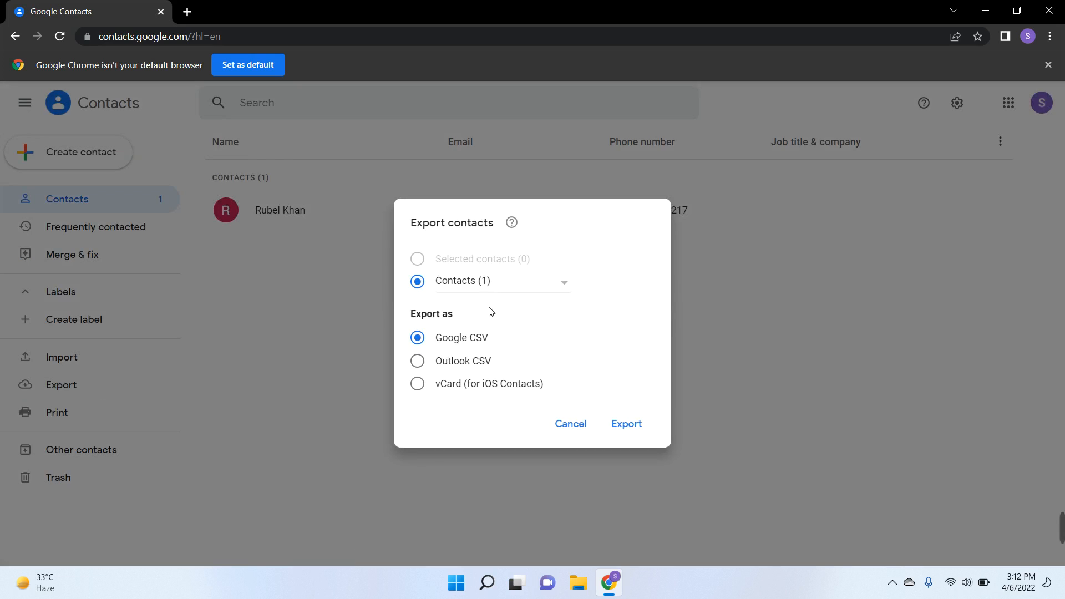
left_click(566, 293)
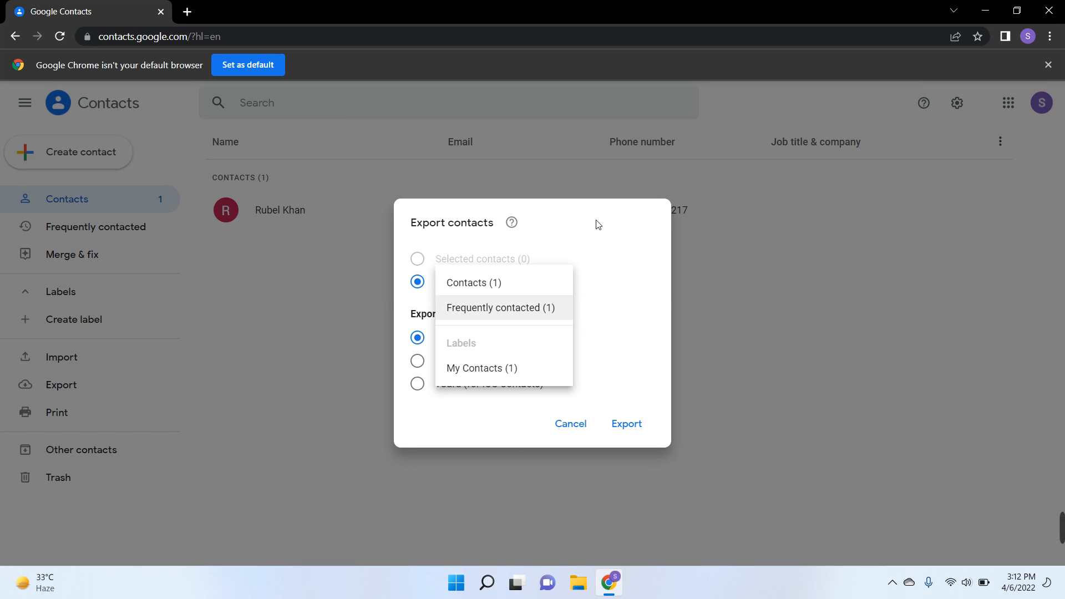
left_click(289, 339)
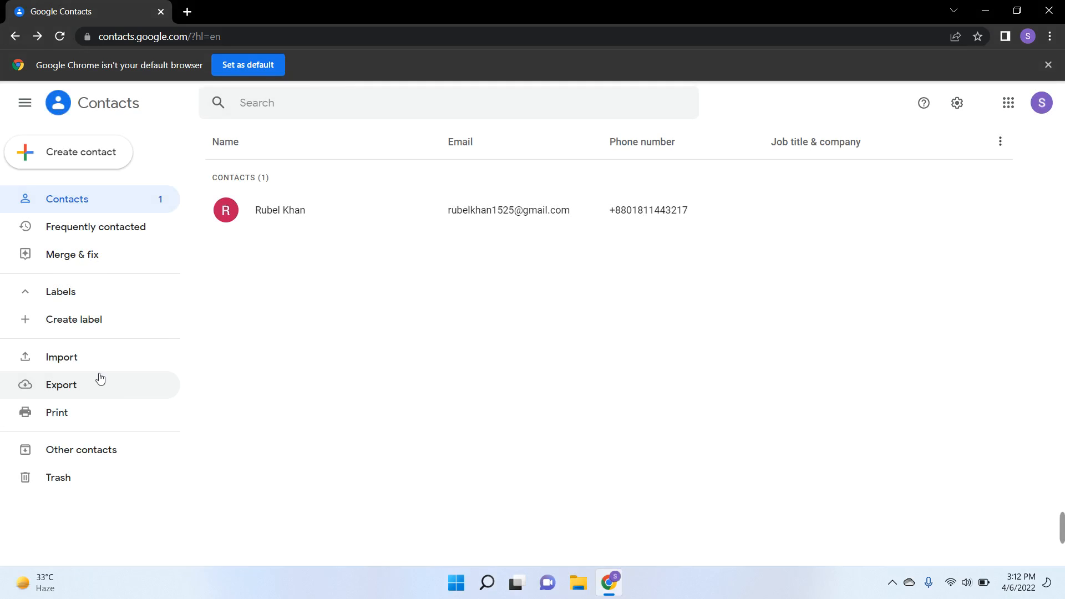
left_click(76, 362)
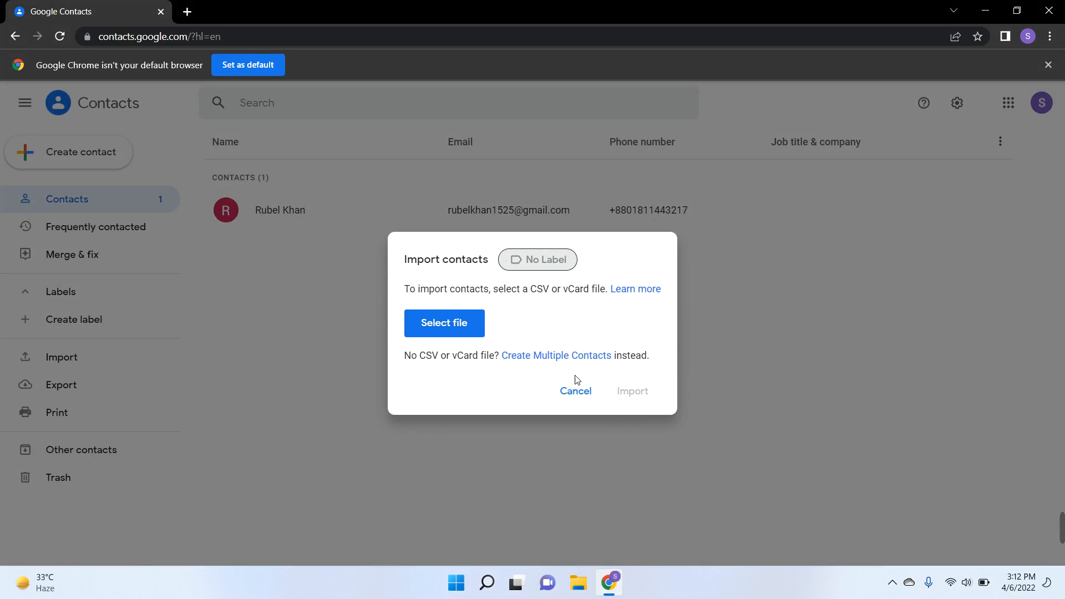
- Cancel the import and collapse the Labels section in the sidebar
left_click(576, 390)
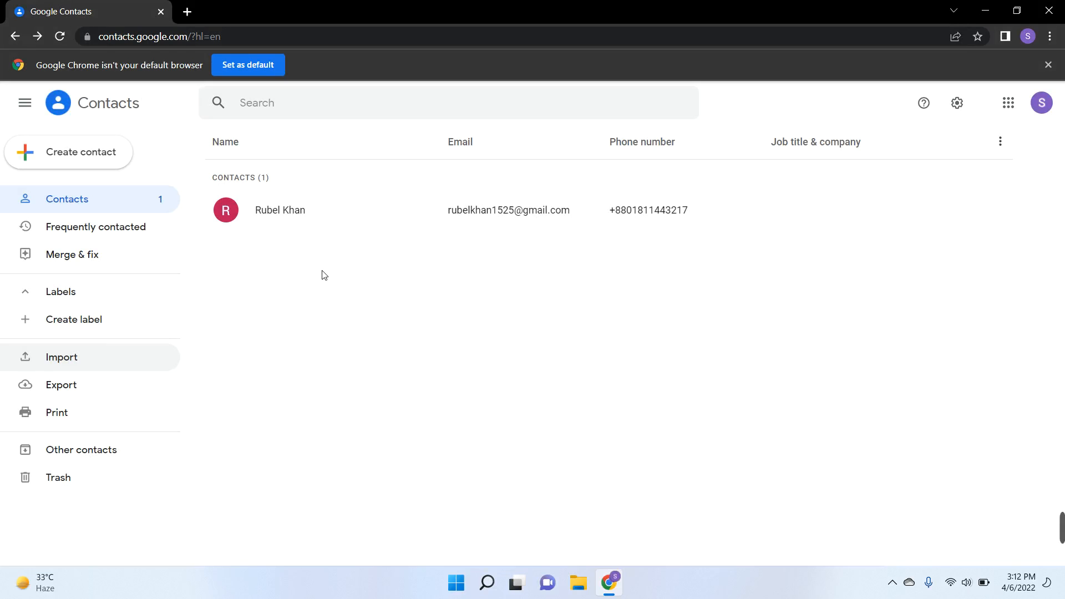
left_click(118, 311)
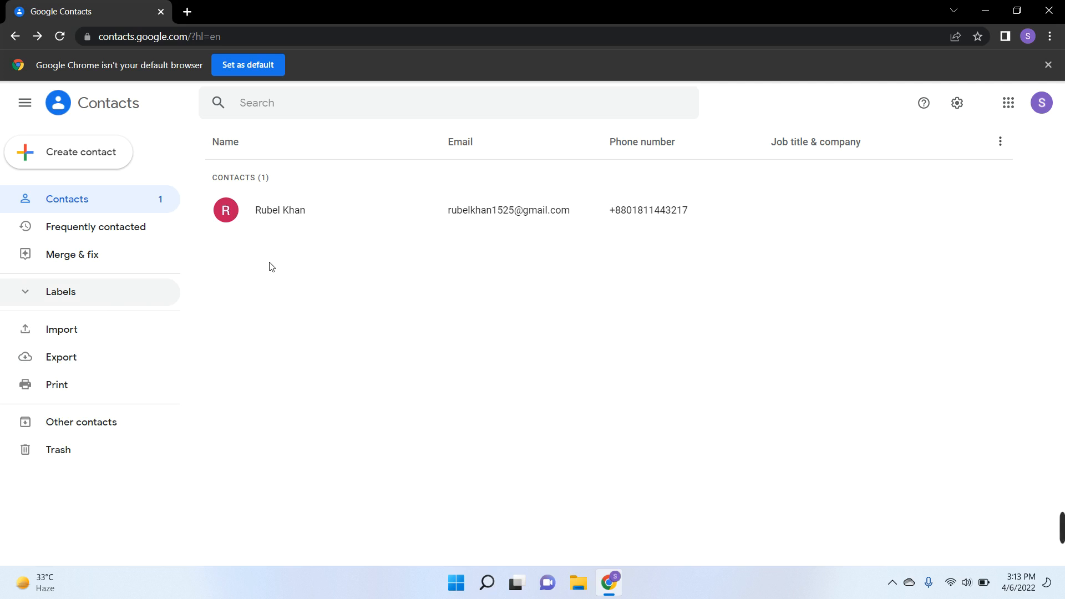
mouse_move(1062, 527)
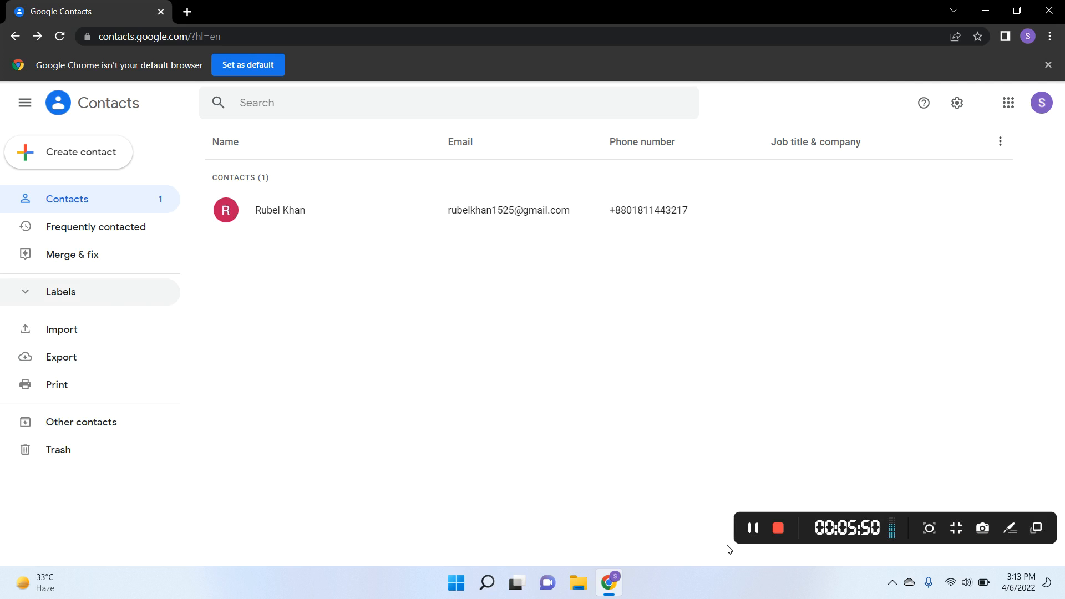